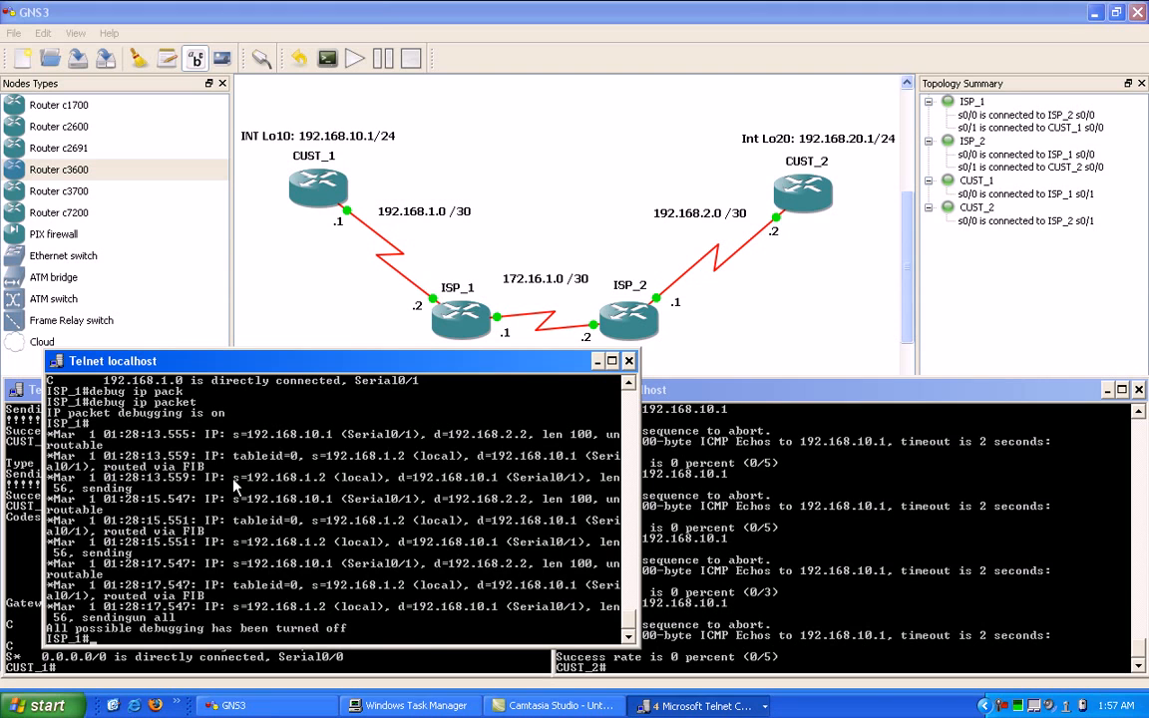
# - Display the IP routing table on ISP_1 with show ip route
pyautogui.press('Up')
pyautogui.press('Up')
pyautogui.press('Up')
pyautogui.press('Up')
pyautogui.press('Return')
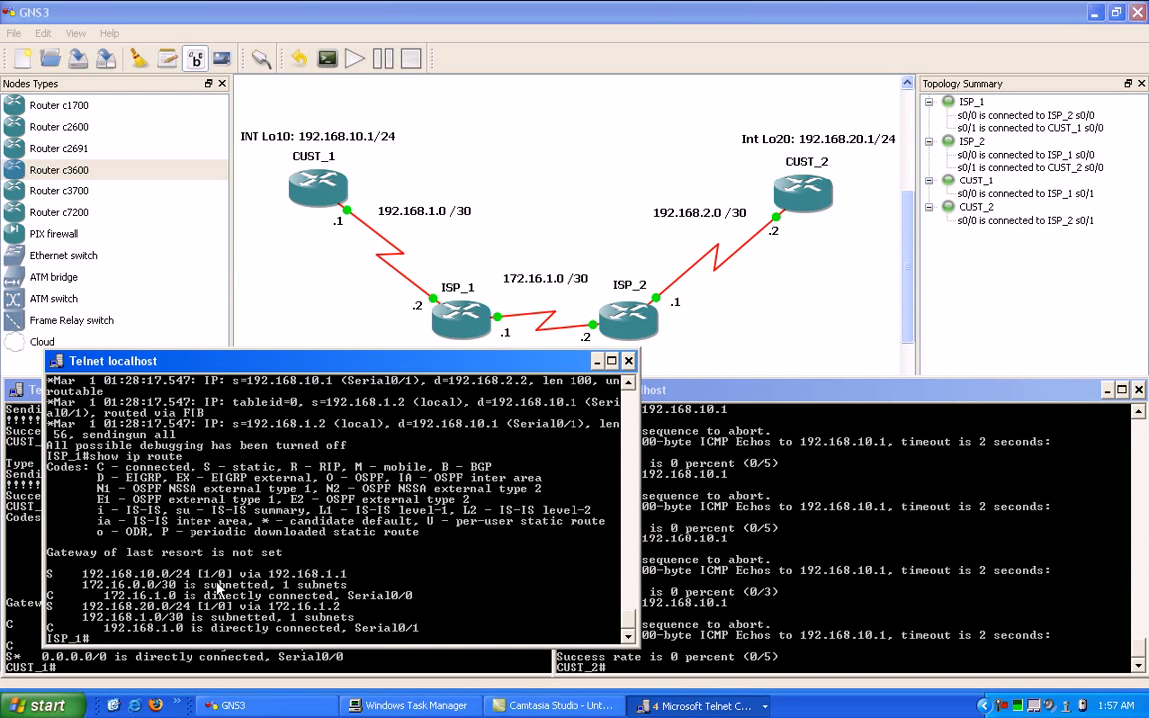
# - Configure a static route on ISP_1 to 192.168.2.0 with mask 255.255.255.252 through next hop 172.16.1.2, and end configuration mode
pyautogui.write('config t')
pyautogui.press('Return')
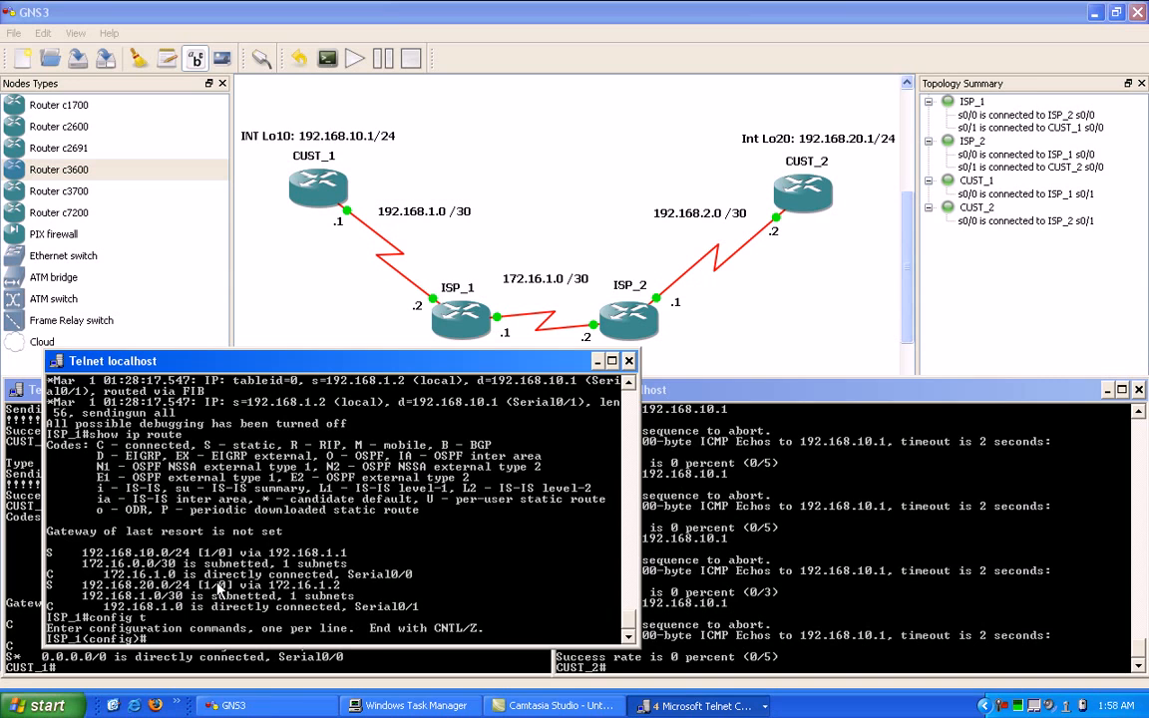
pyautogui.write('ip route')
pyautogui.write('192.168')
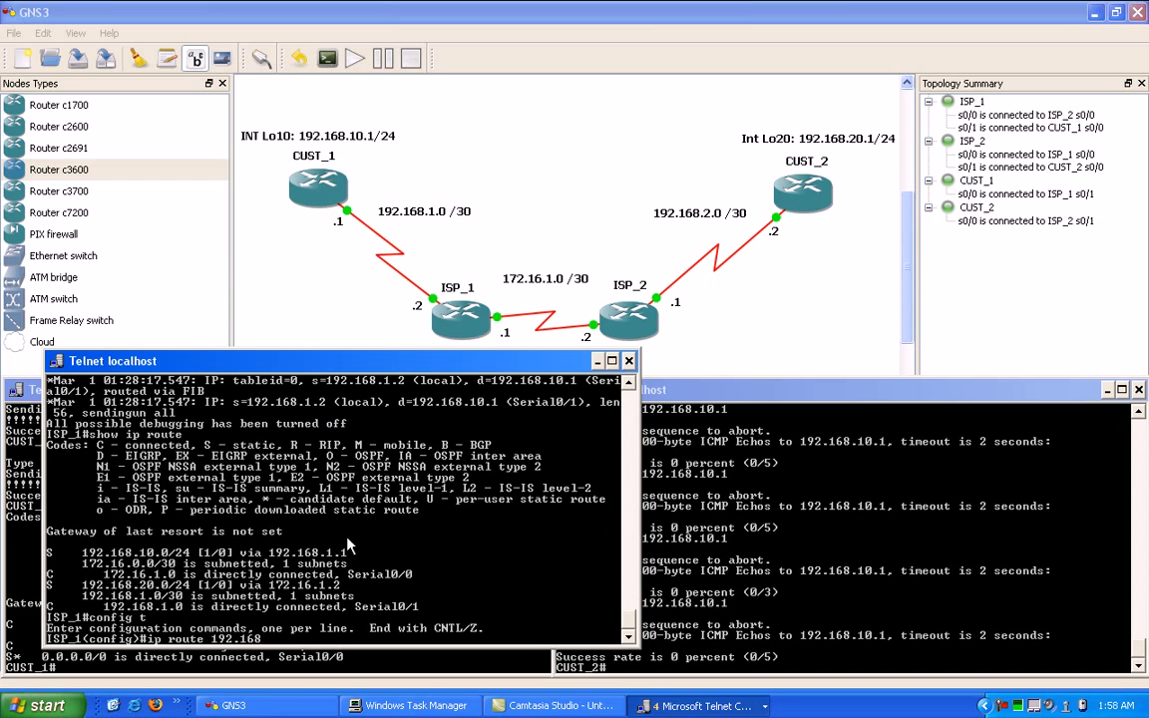
pyautogui.write('.2.0')
pyautogui.scroll(1, 214, 483)
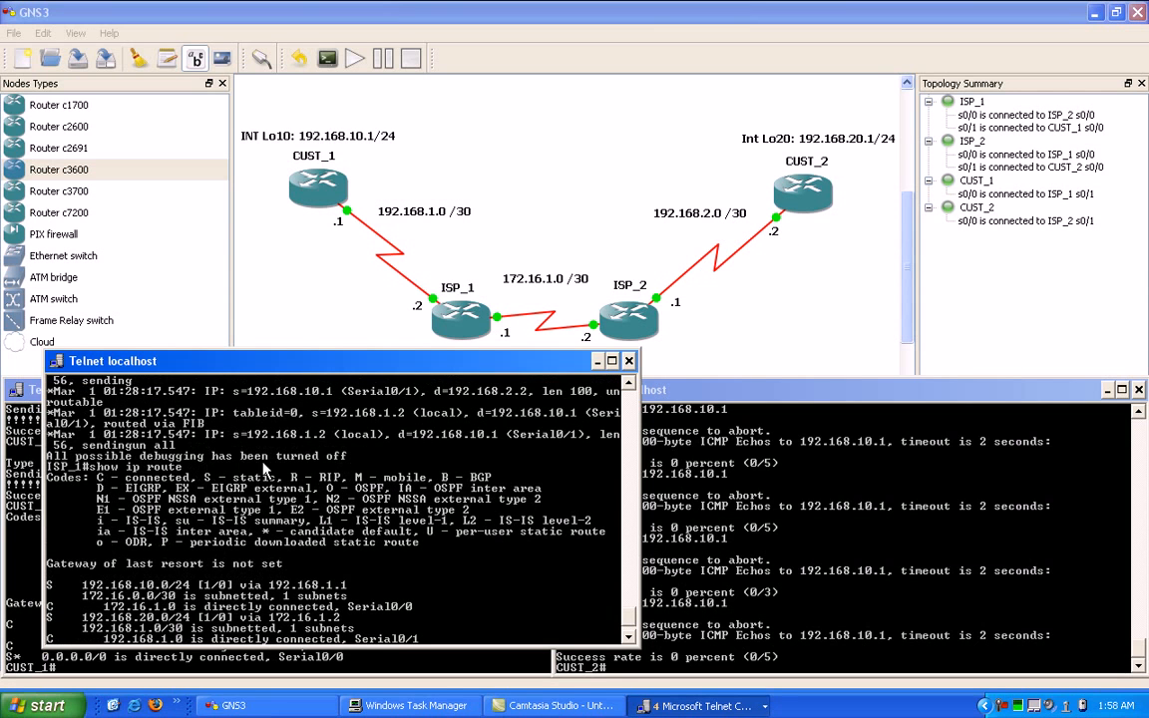
pyautogui.scroll(2, 285, 469)
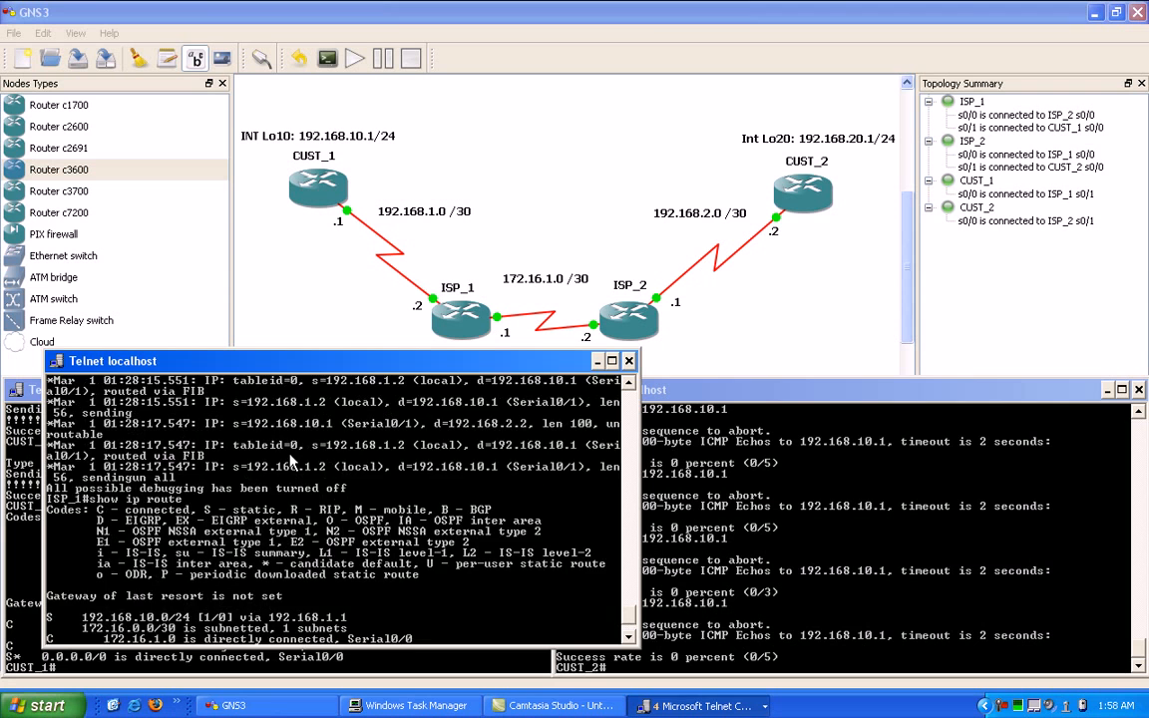
pyautogui.scroll(-3, 297, 467)
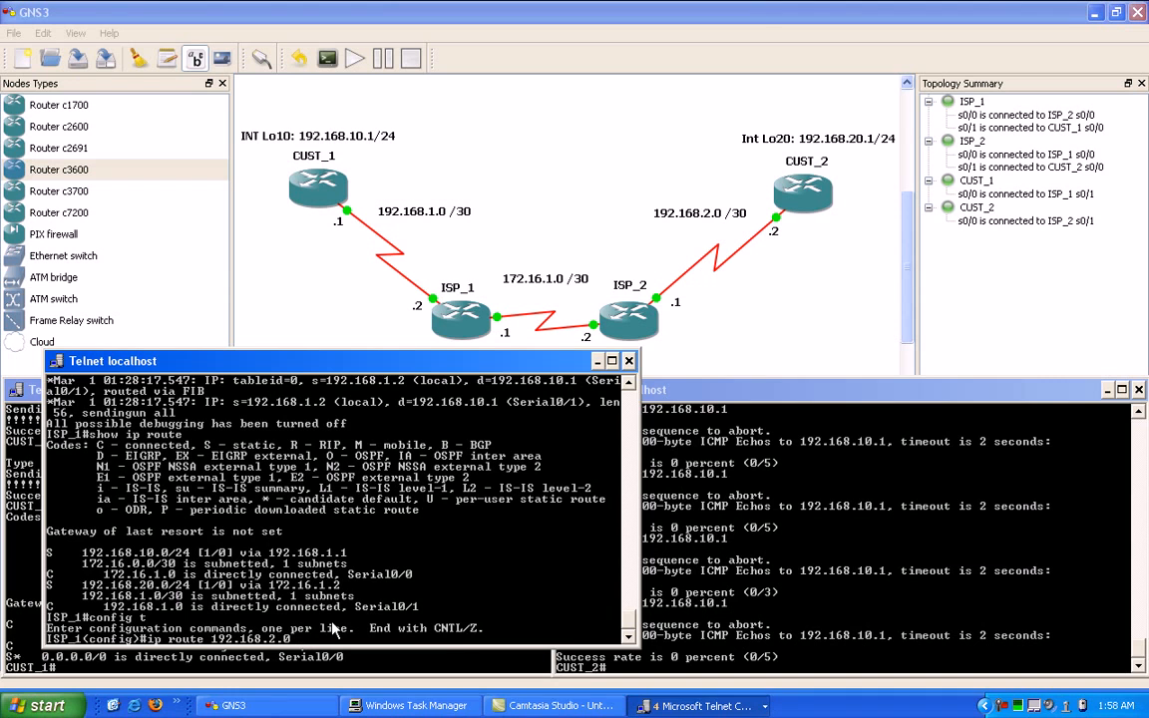
pyautogui.write('255.25')
pyautogui.write('5.255.')
pyautogui.write('0')
pyautogui.press('BackSpace')
pyautogui.press('BackSpace')
pyautogui.press('BackSpace')
pyautogui.write('.252')
pyautogui.write('172.16.')
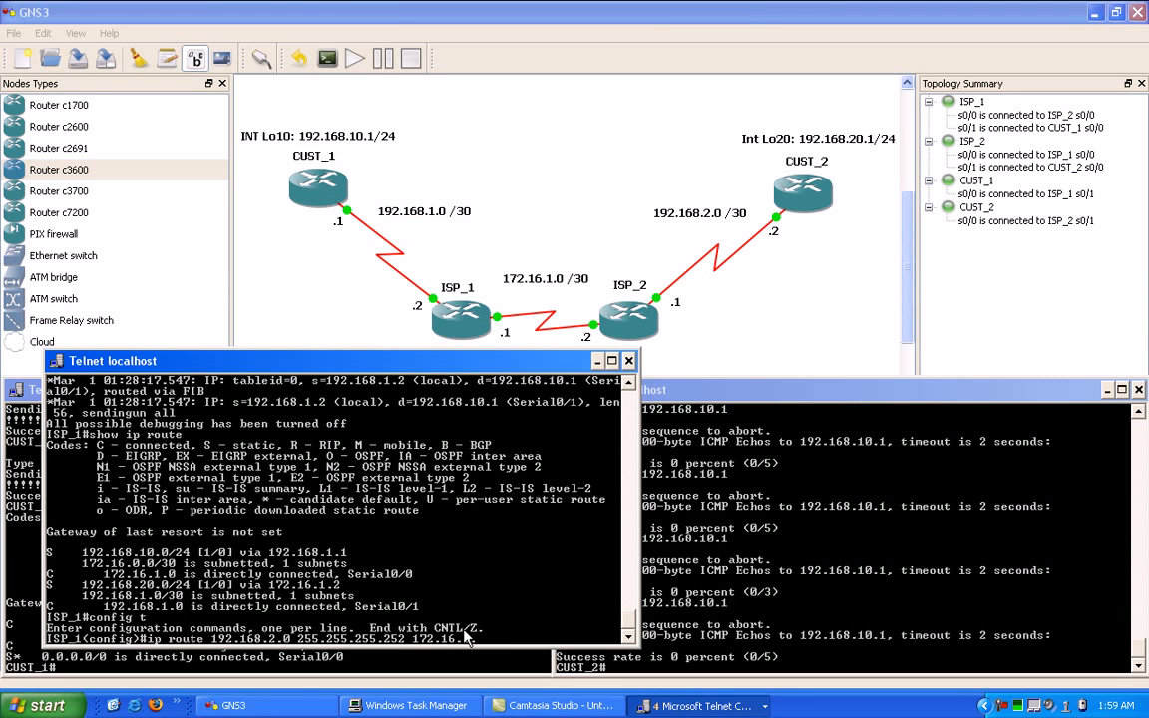
pyautogui.write('1.2')
pyautogui.press('Return')
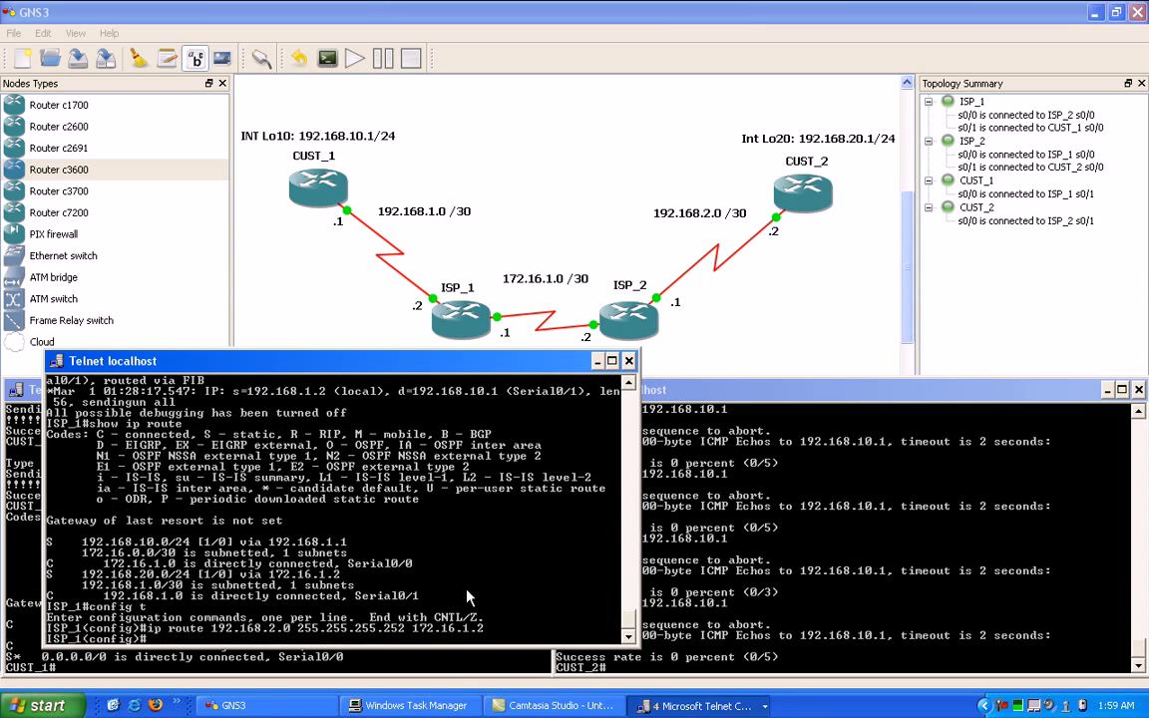
pyautogui.write('end')
pyautogui.press('Return')
# - Check the ISP_1 routing table for the new static route using show ip route
pyautogui.write('show ip r')
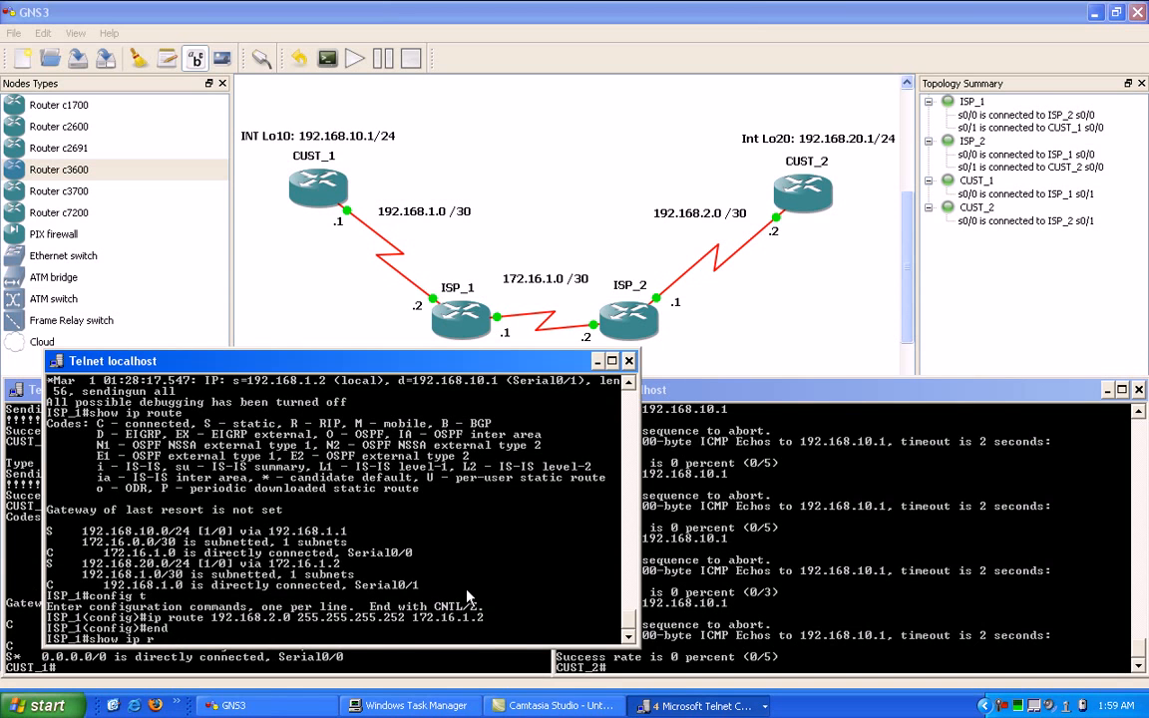
pyautogui.write('oute')
pyautogui.press('Return')
pyautogui.press('Return')
pyautogui.press('Return')
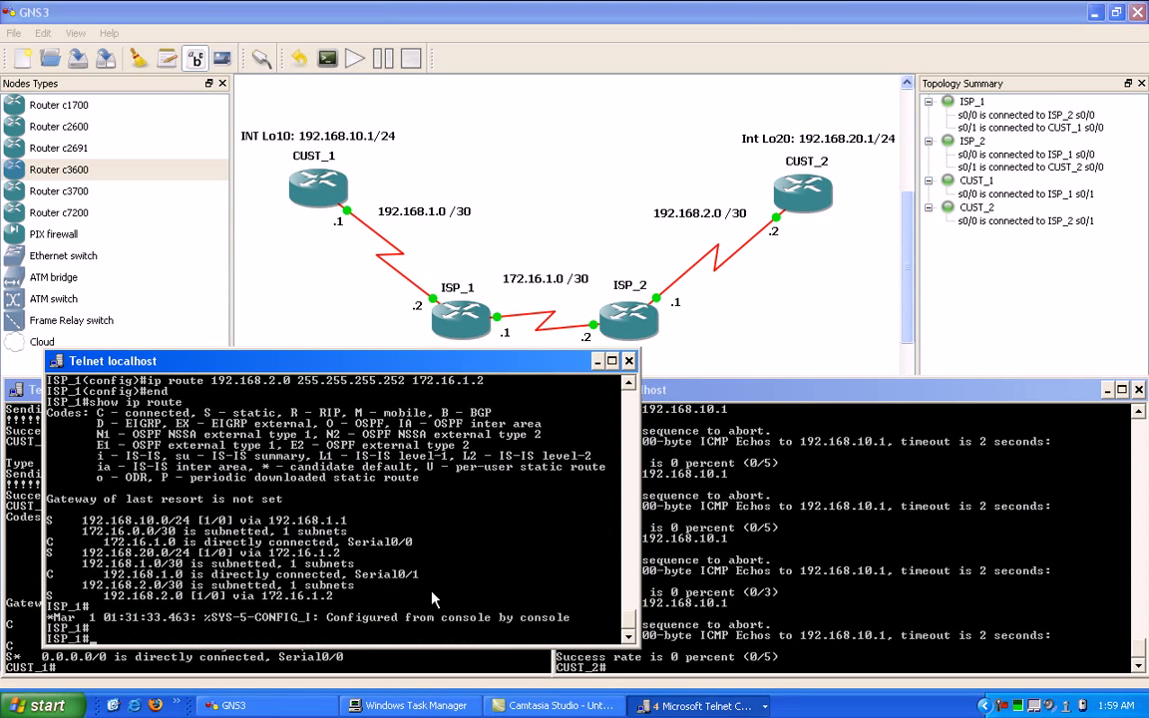
pyautogui.press('Return')
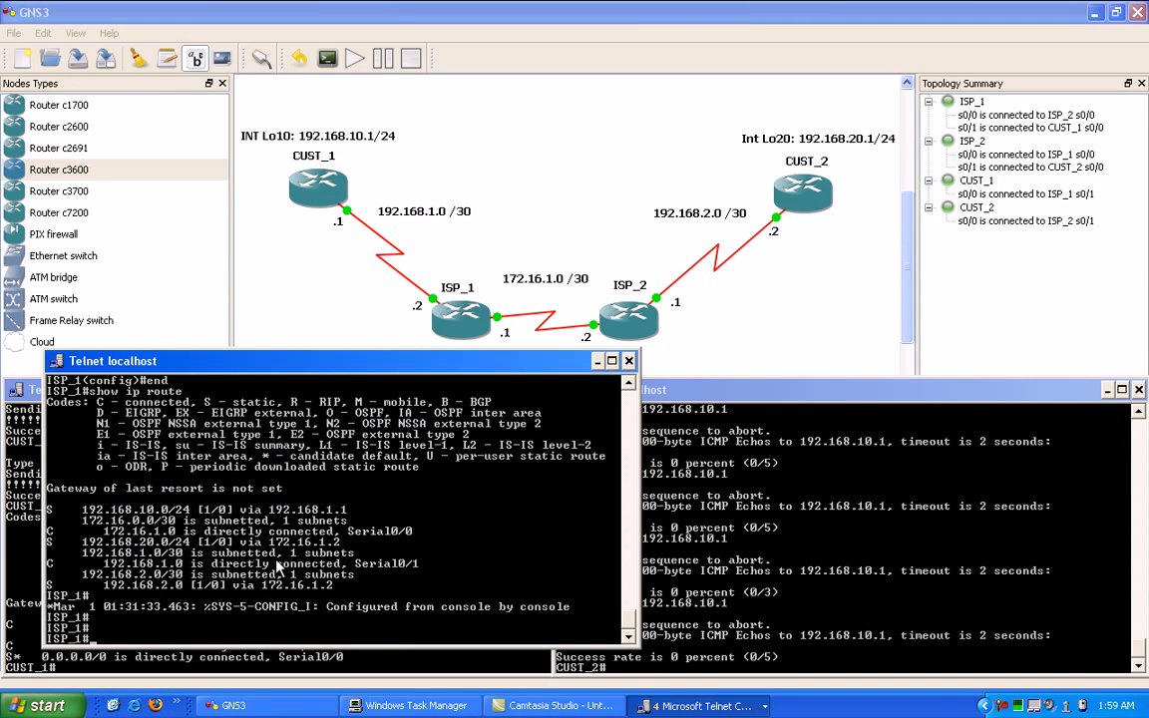
# - Shift the ISP_1 console slightly aside and recall the ping 192.168.10.1 command on CUST_2 without running it
pyautogui.click(761, 566)
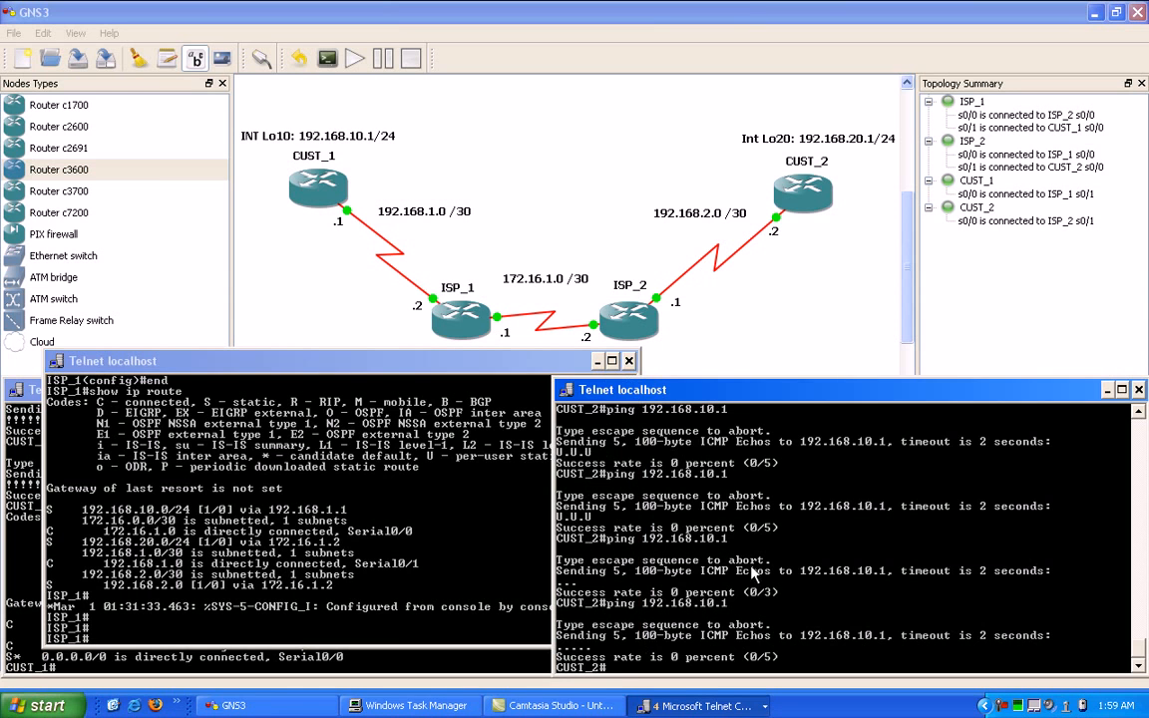
pyautogui.click(287, 545)
pyautogui.moveTo(265, 361); pyautogui.dragTo(234, 361)
pyautogui.click(565, 443)
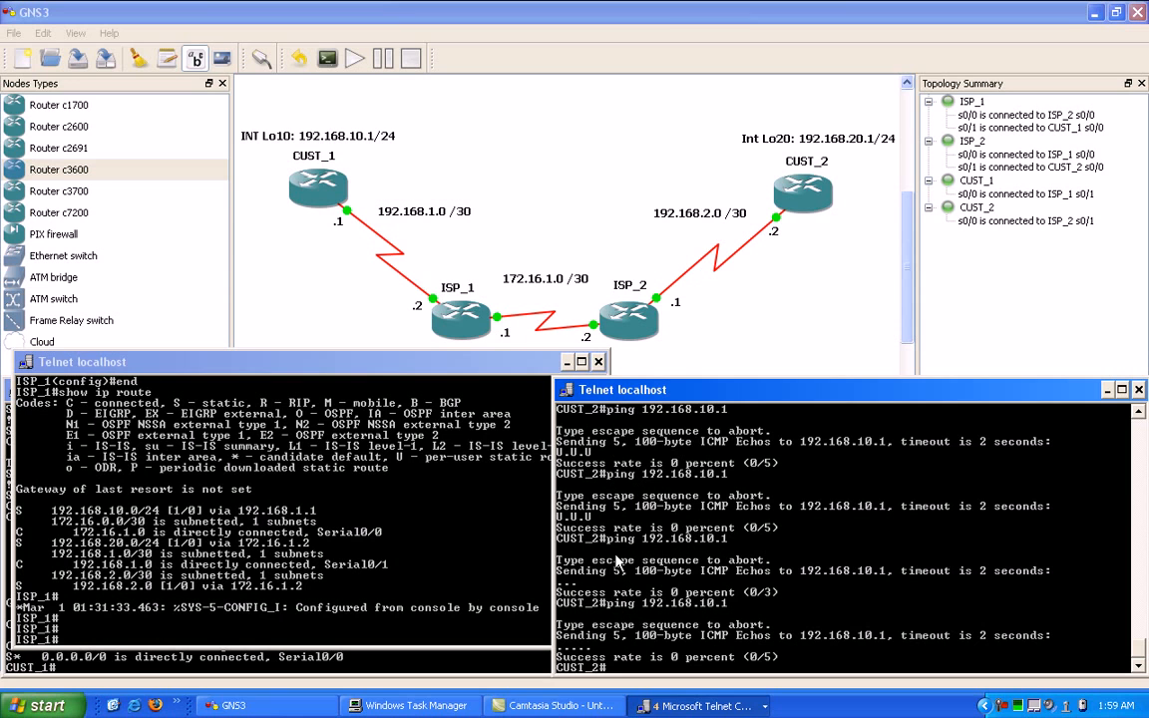
pyautogui.press('Up')
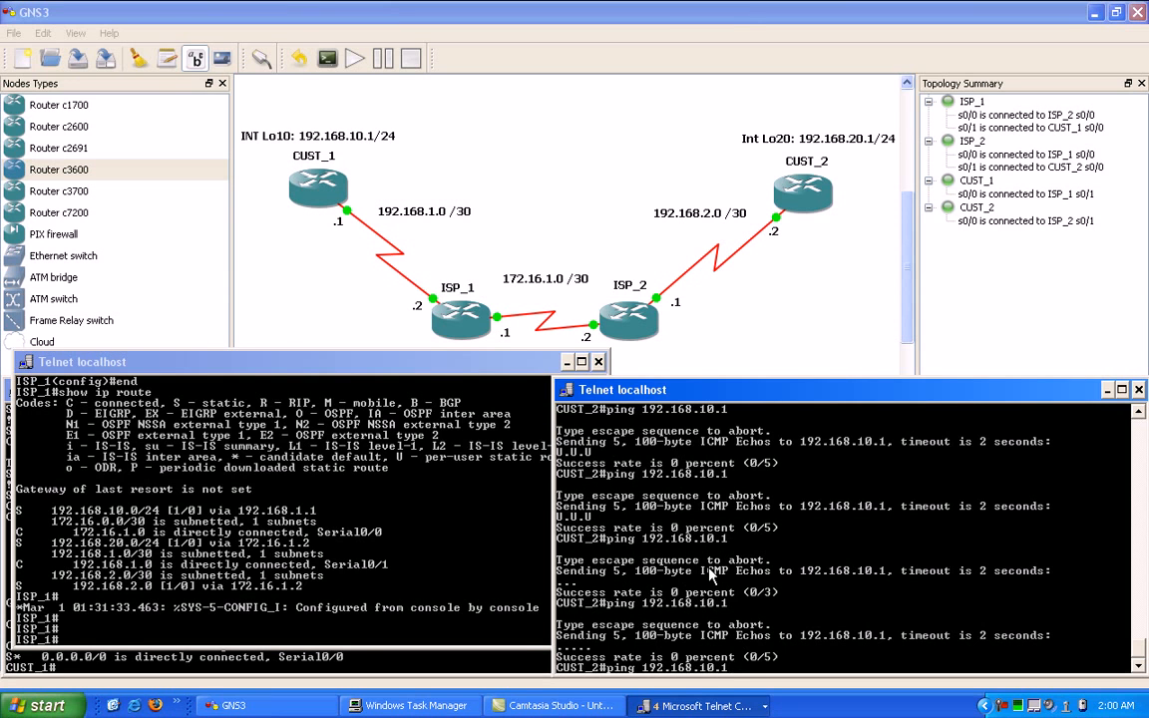
# - Display the IP routing table on CUST_1 with show ip route
pyautogui.click(250, 661)
pyautogui.write('show i')
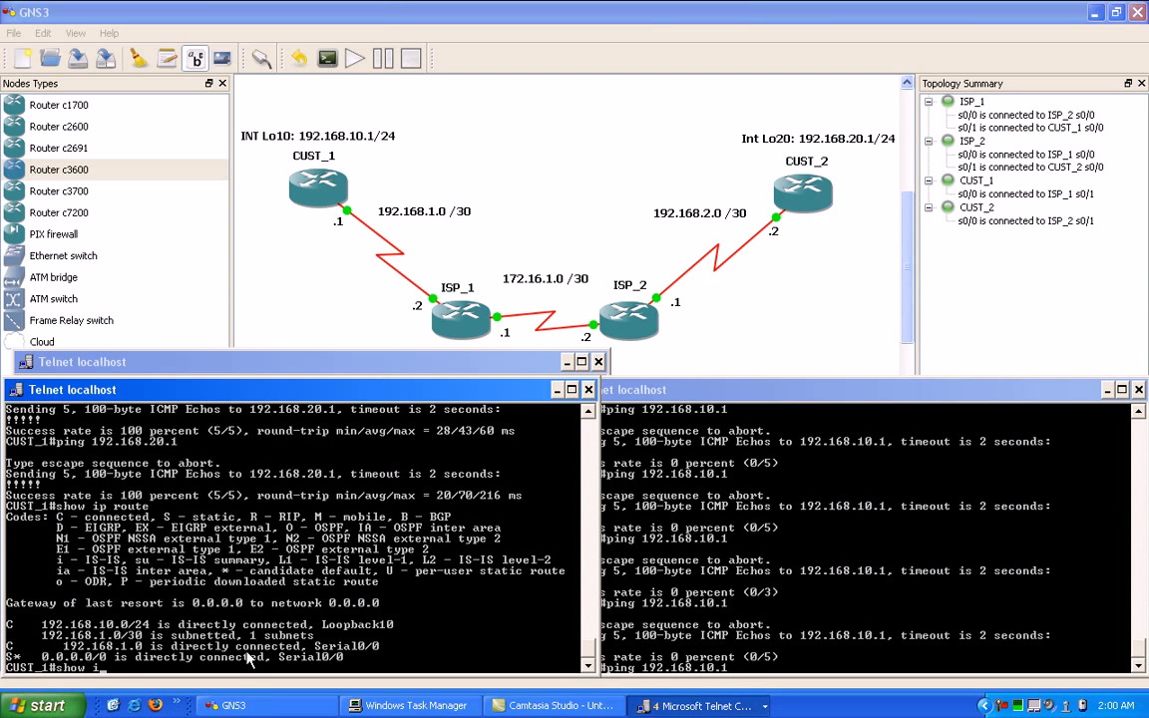
pyautogui.write('p route')
pyautogui.press('Return')
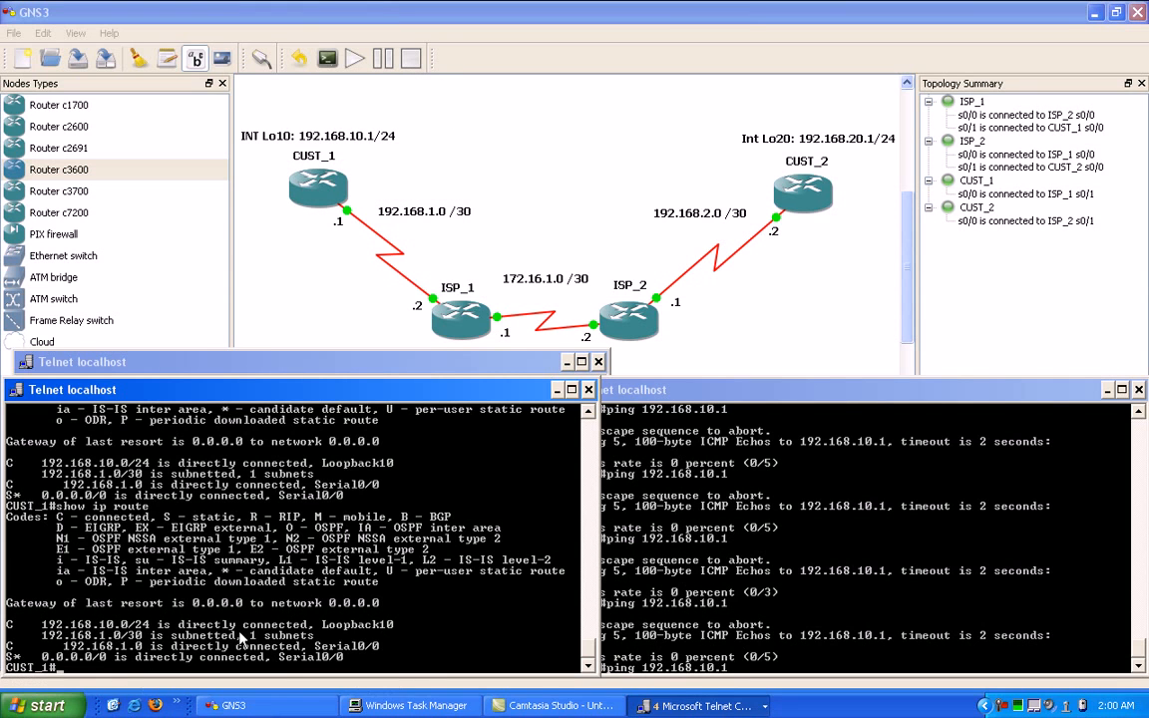
# - Run the prepared ping from CUST_2 to the CUST_1 loopback address 192.168.10.1
pyautogui.click(663, 508)
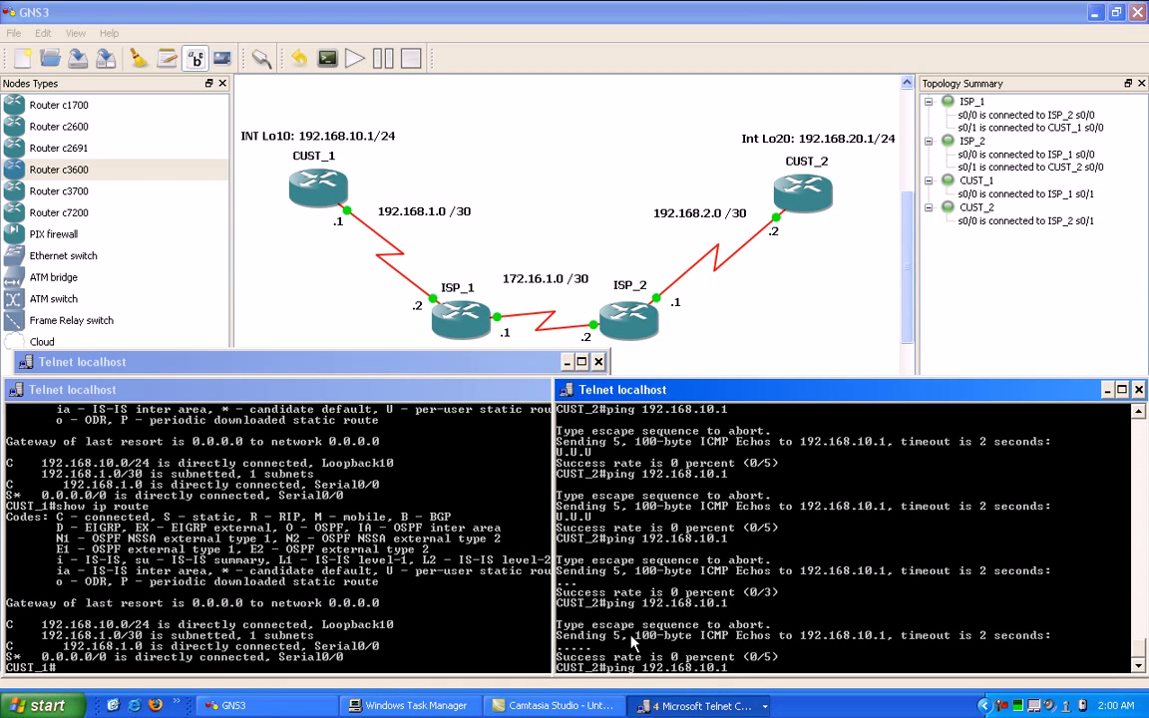
pyautogui.press('Return')
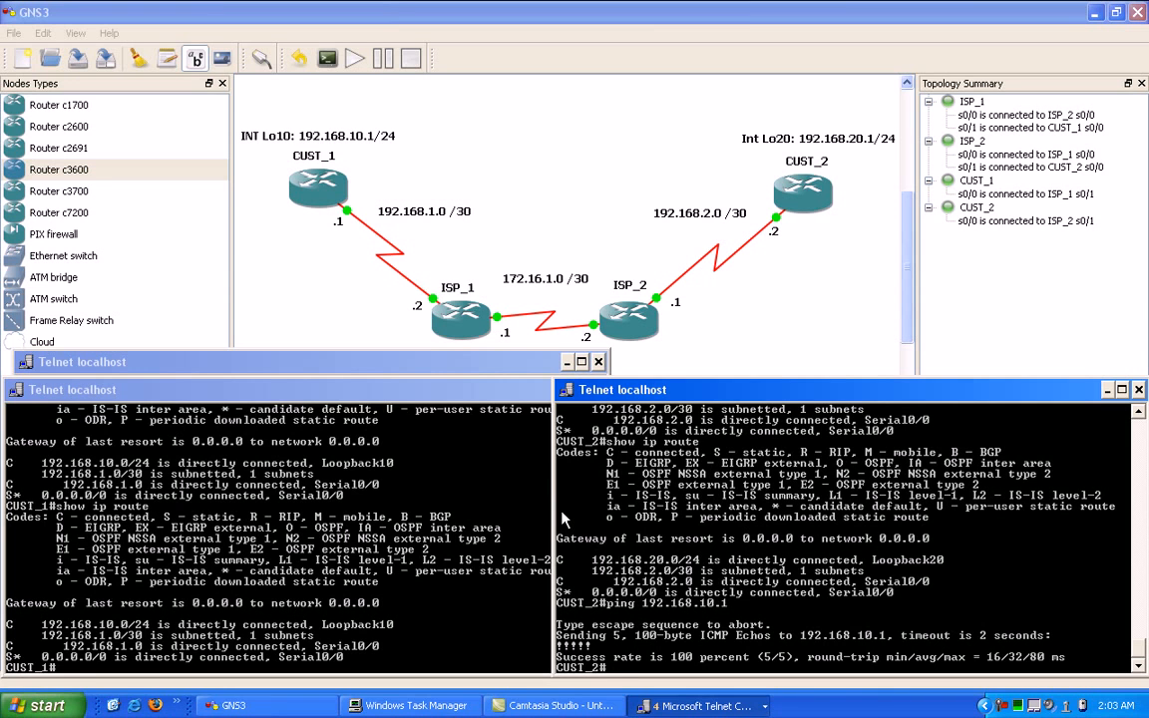
pyautogui.click(458, 496)
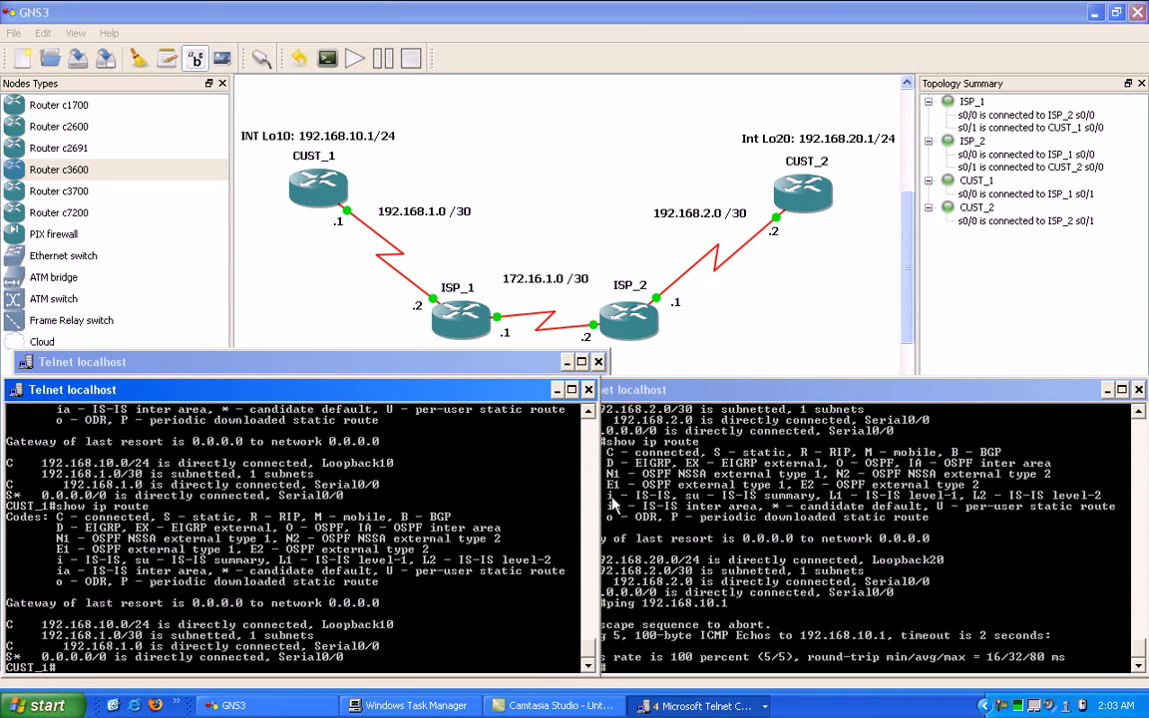
pyautogui.click(711, 492)
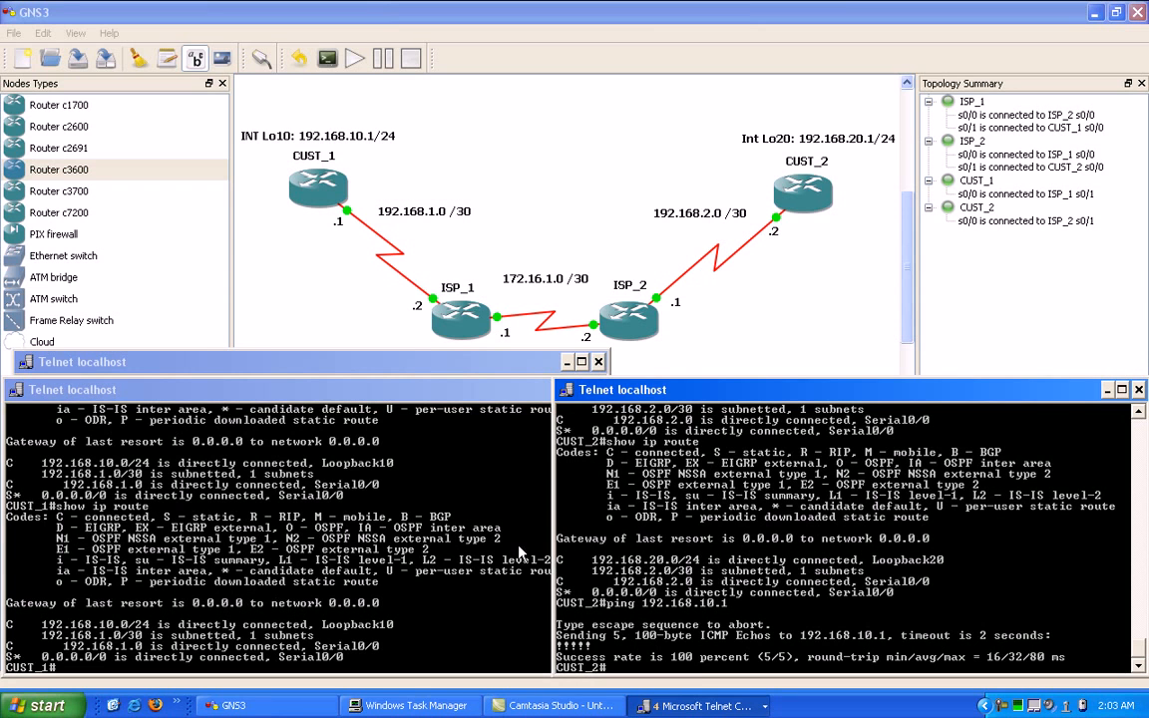
# - Ping the CUST_2 loopback address 192.168.20.1 from CUST_1
pyautogui.click(463, 559)
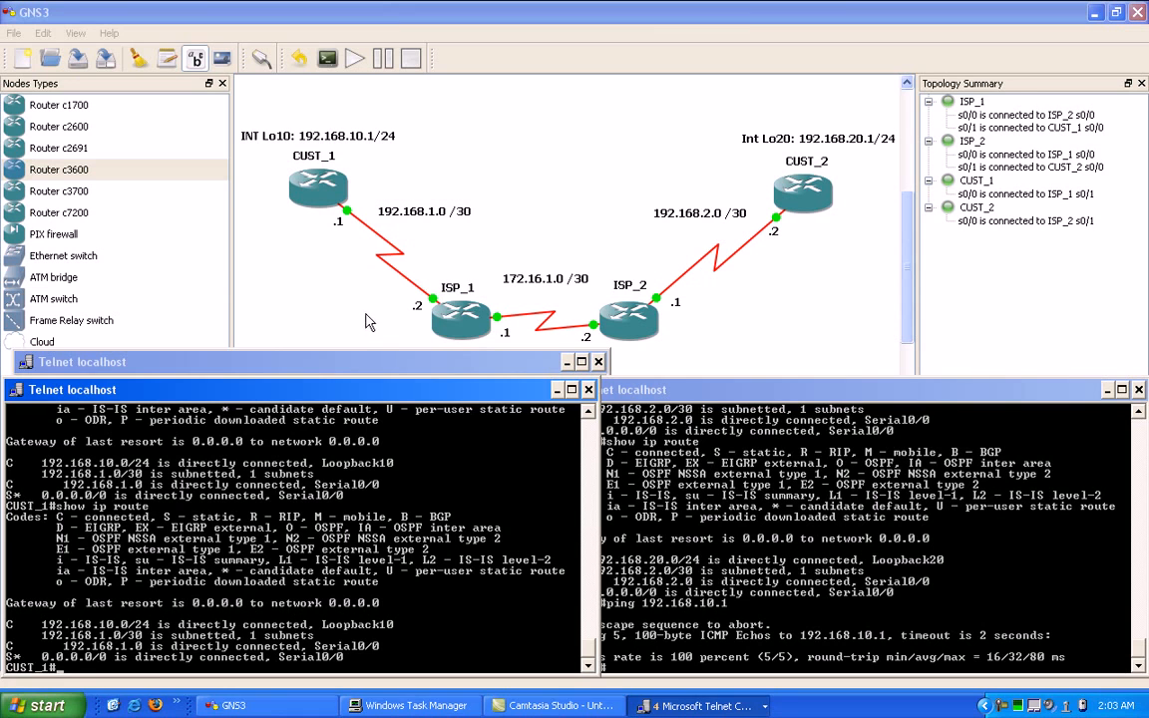
pyautogui.write('ping 192.168.20.1')
pyautogui.press('Return')
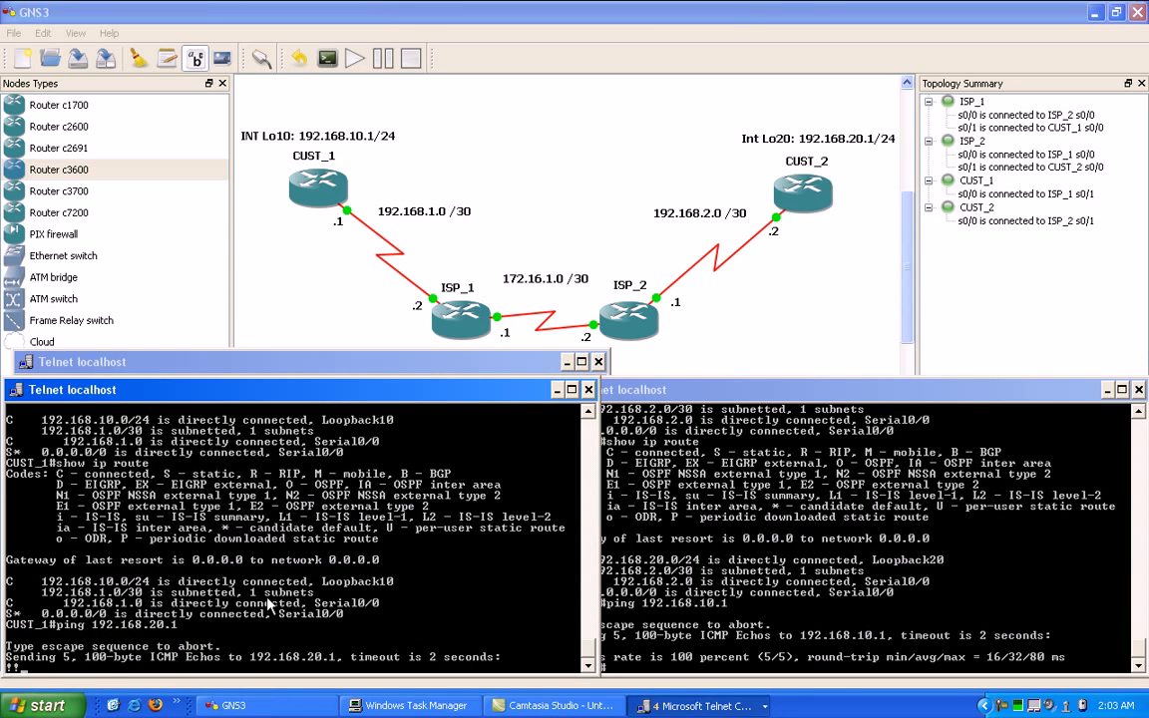
# - Repeat the ping to 192.168.10.1 from CUST_2 and return to the CUST_1 console
pyautogui.click(798, 529)
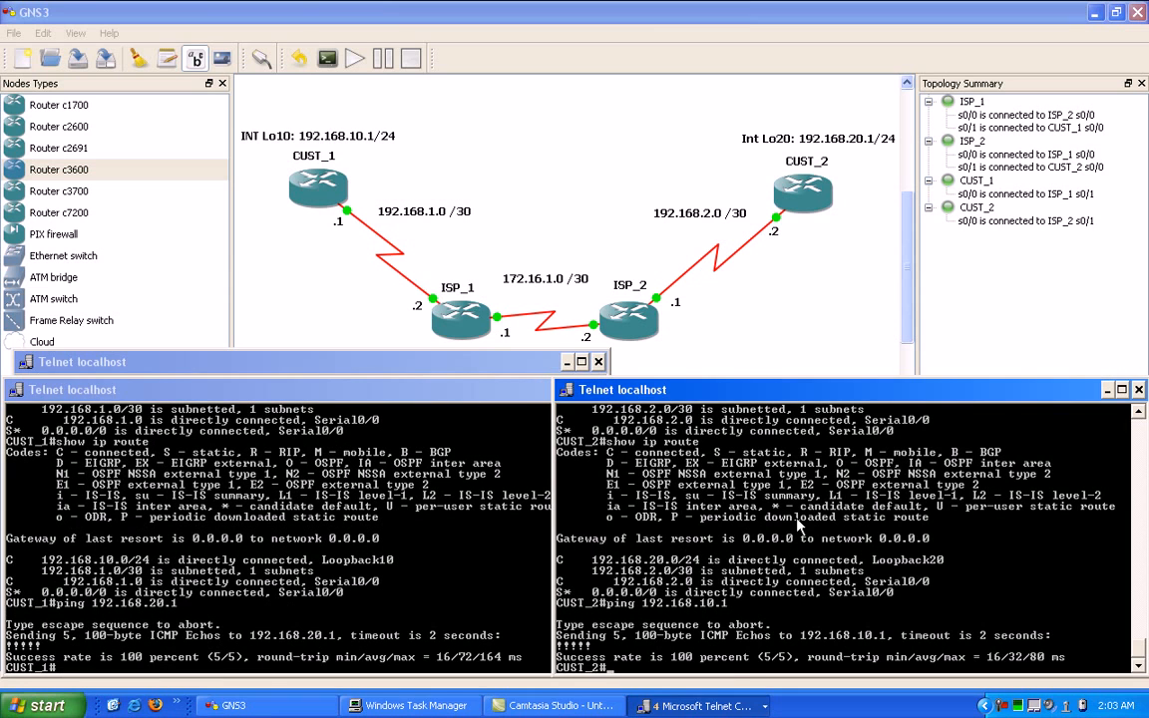
pyautogui.press('Up')
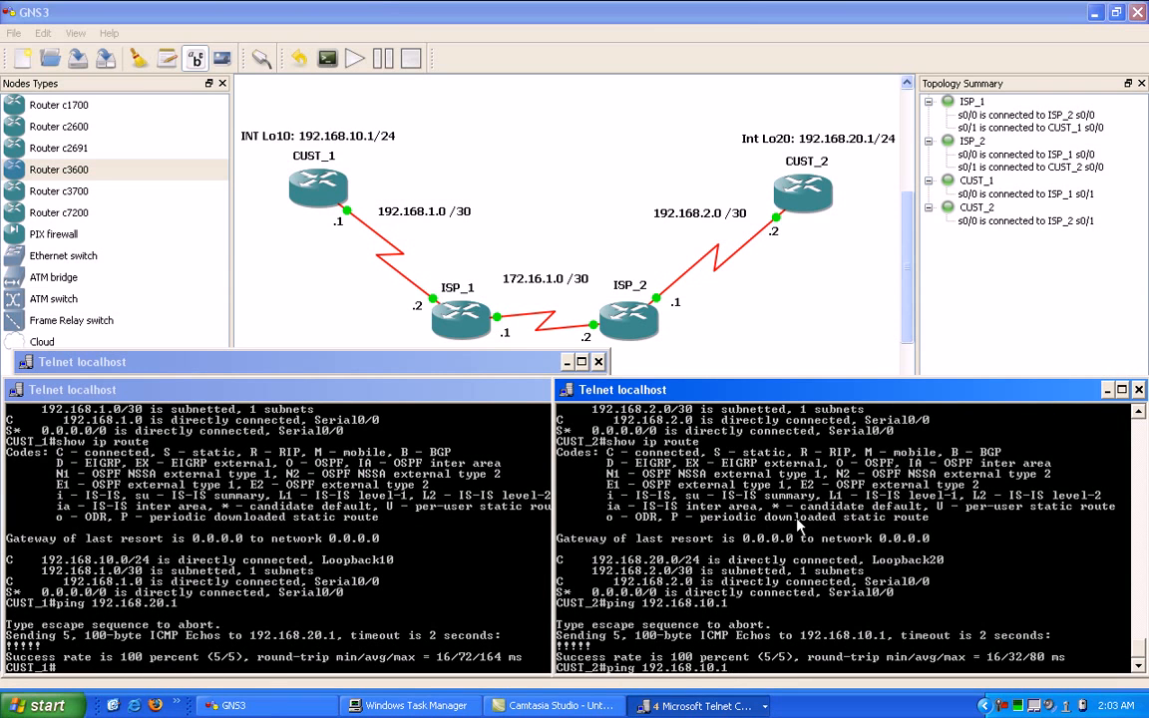
pyautogui.press('Return')
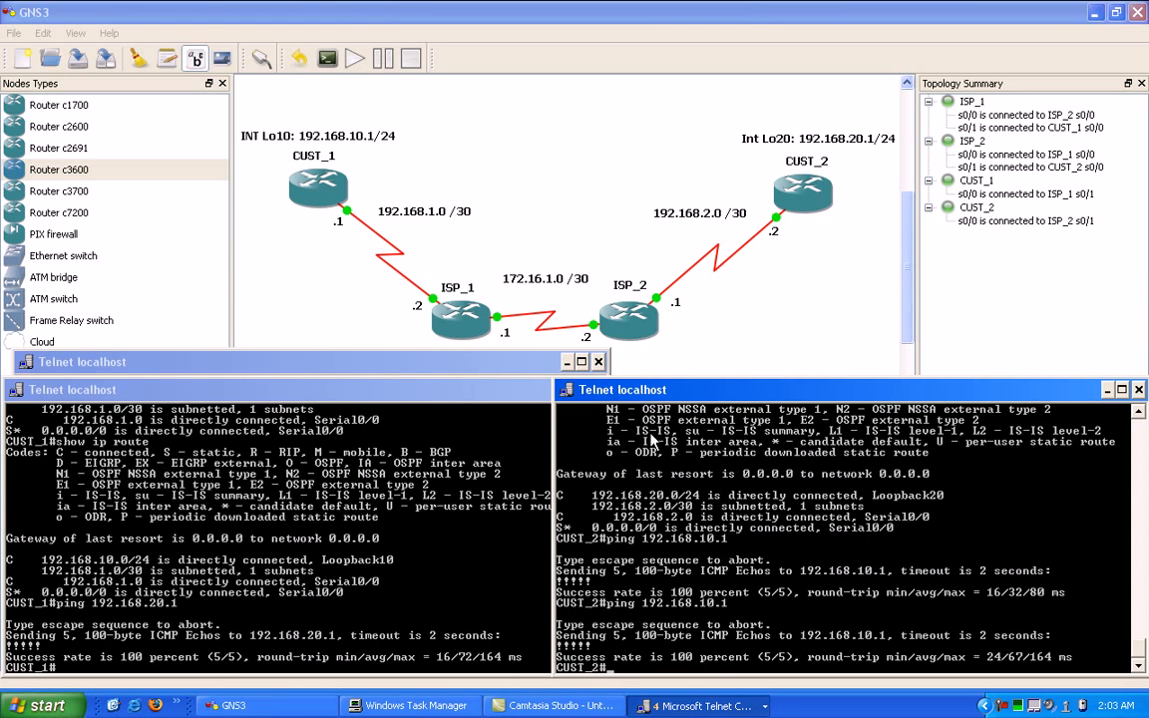
pyautogui.click(555, 465)
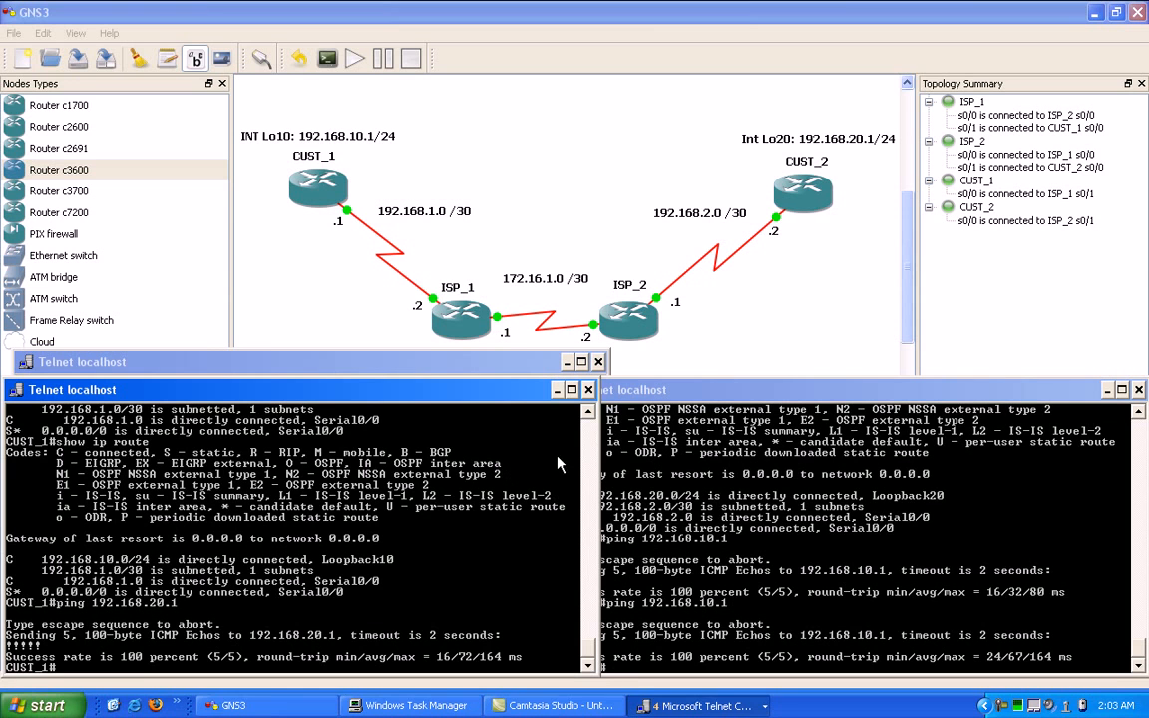